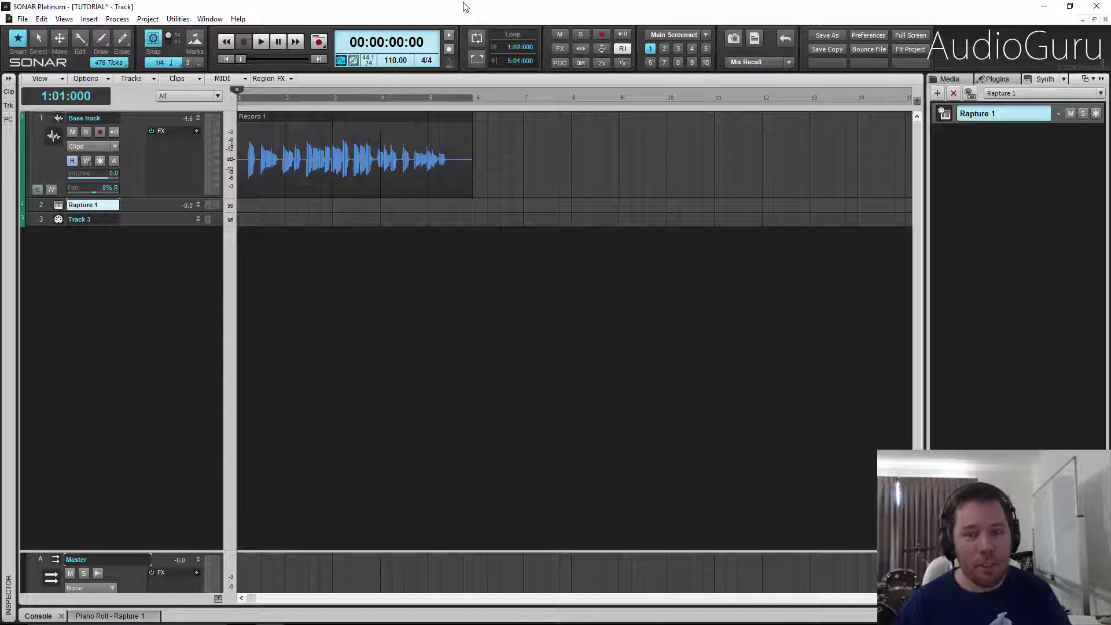
Play back the recorded bass track from the start and stop playback.
key("space")
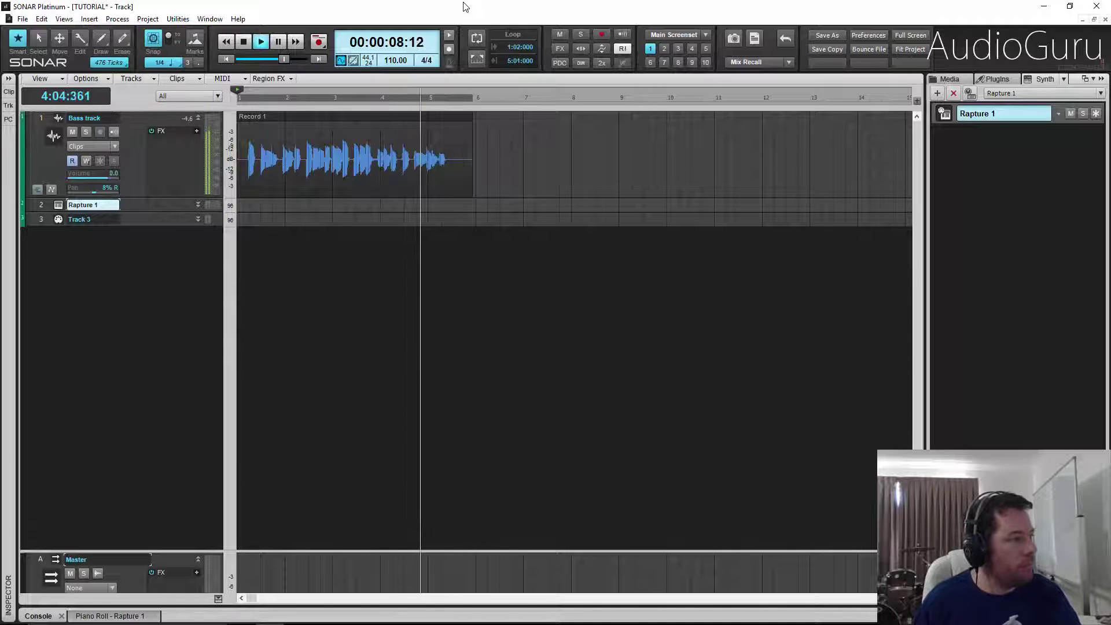
key("space")
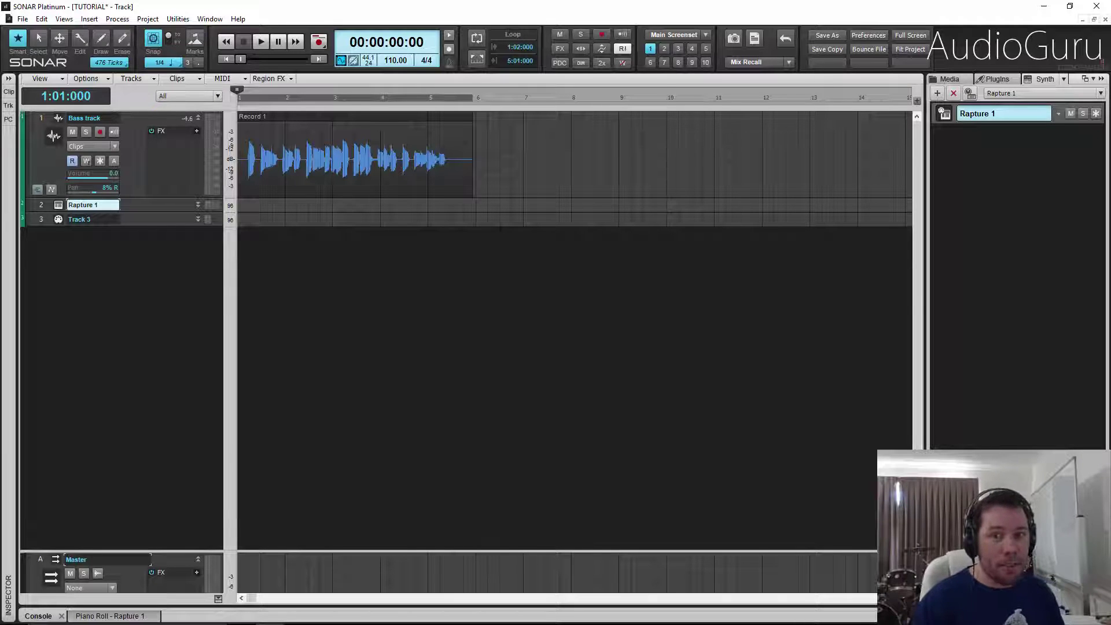
Try selecting the whole bass clip and only parts of it, such as bar 2 to bar 3.
left_click(291, 118)
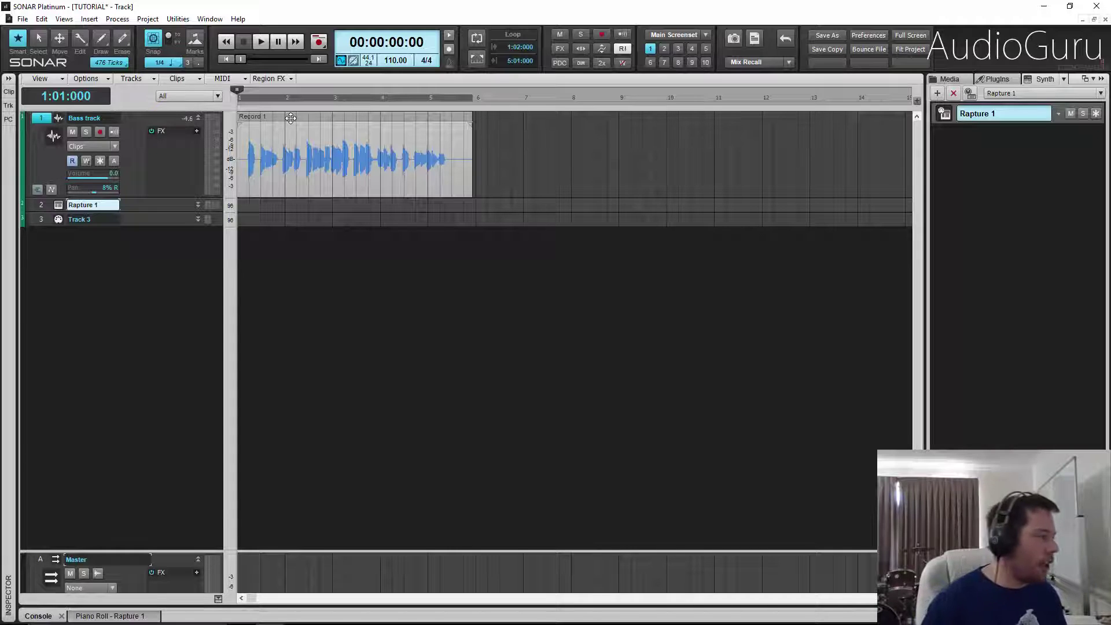
left_click(440, 174)
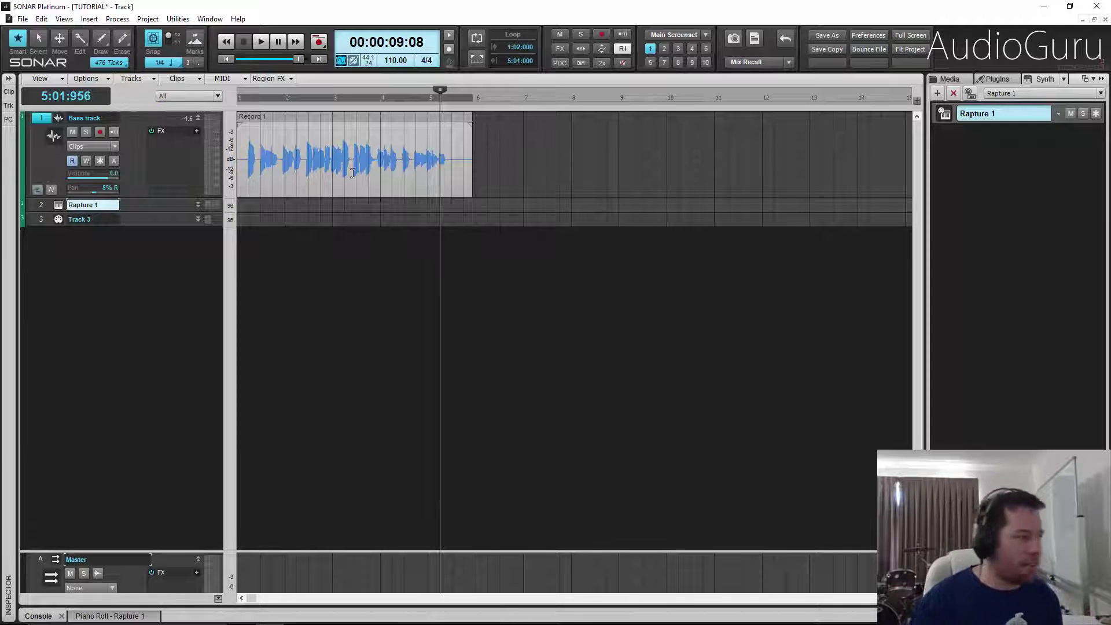
left_click_drag(286, 131, 337, 133)
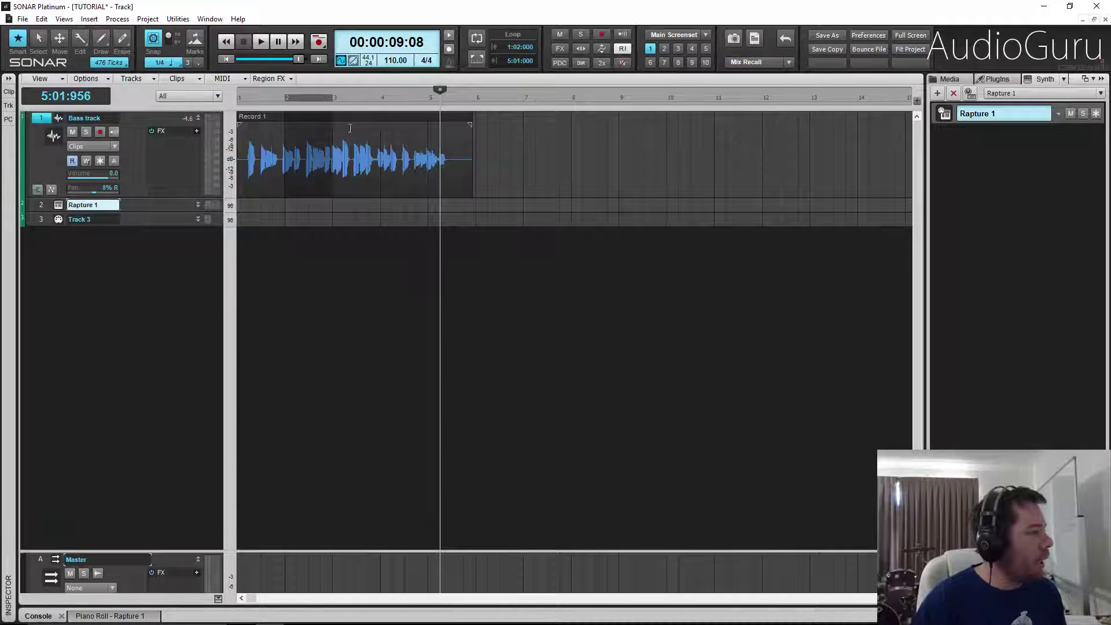
left_click(356, 149)
left_click_drag(263, 134, 379, 144)
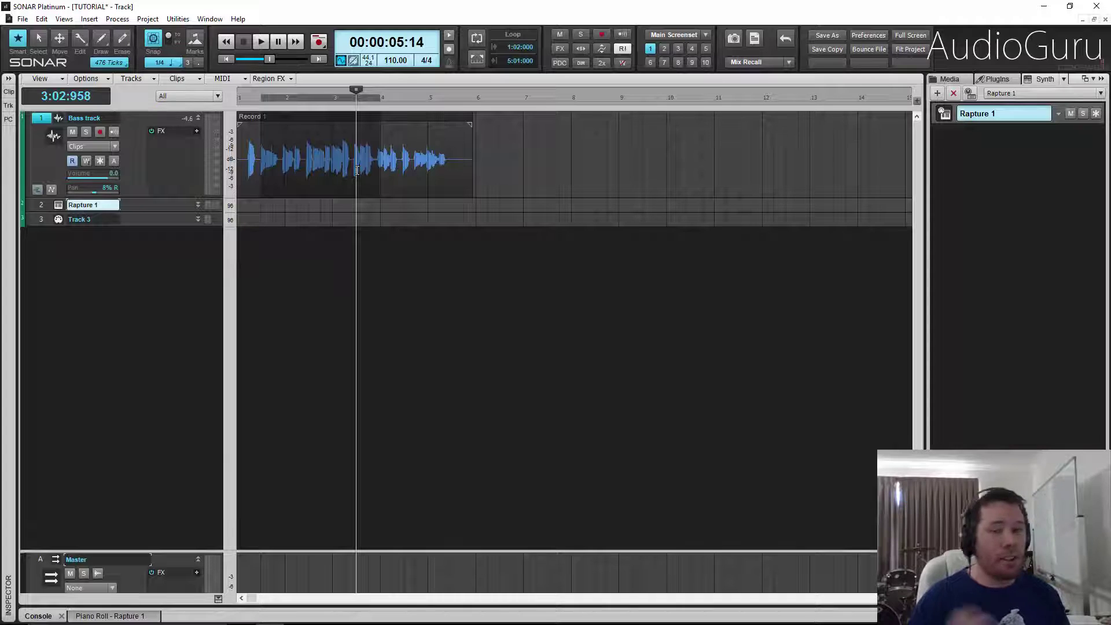
Create a Melodyne region effect on the whole bass clip and enlarge the Melodyne editor.
left_click(409, 120)
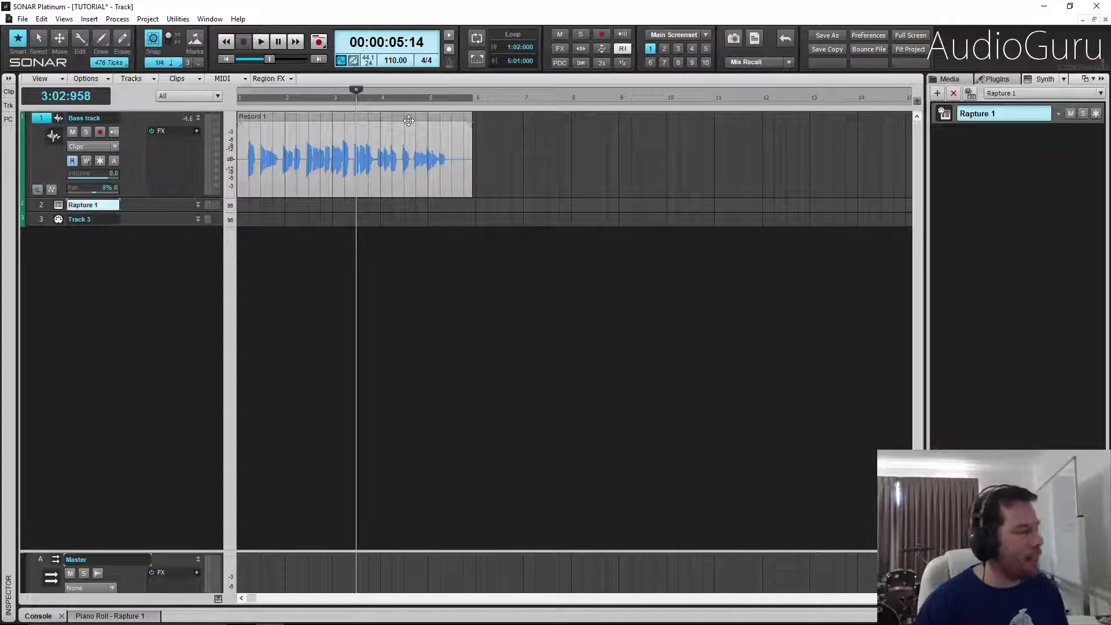
left_click(291, 79)
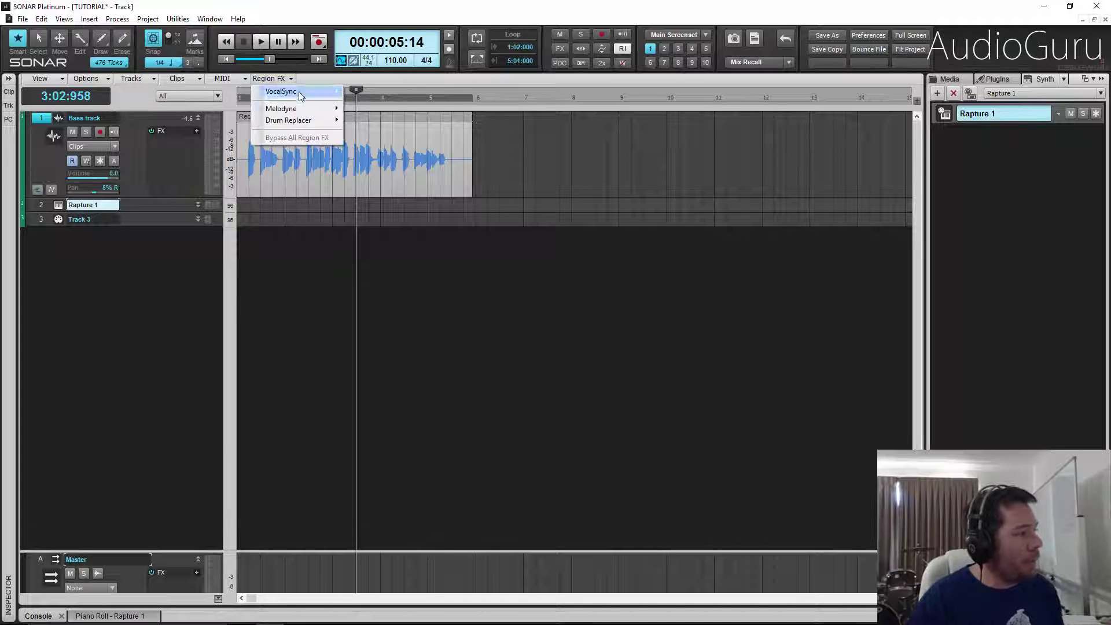
mouse_move(293, 108)
left_click(388, 107)
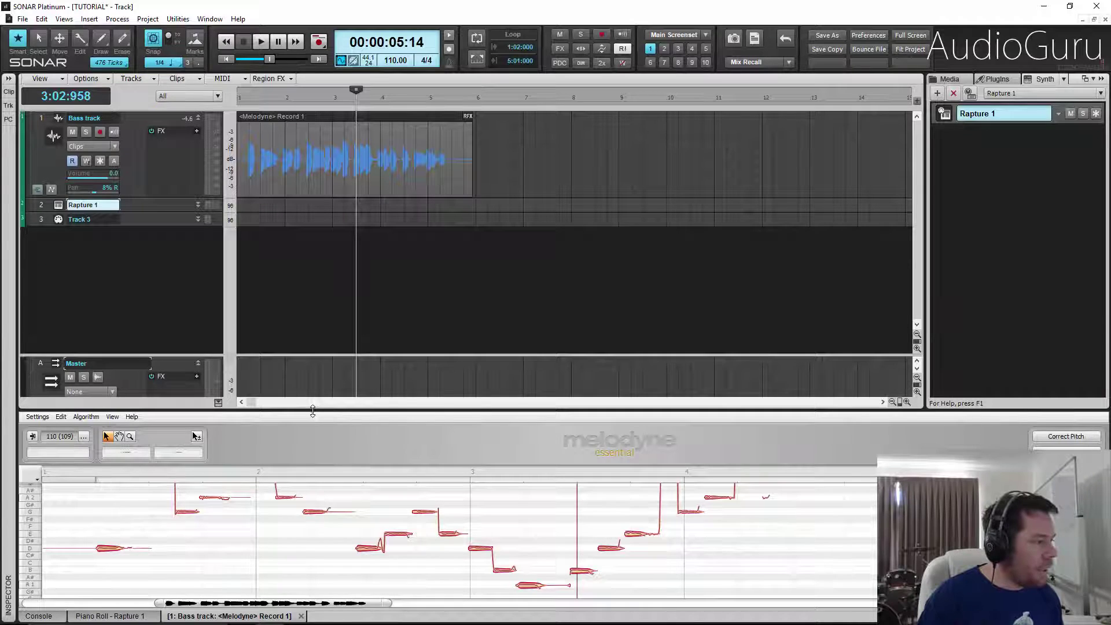
left_click_drag(314, 411, 319, 325)
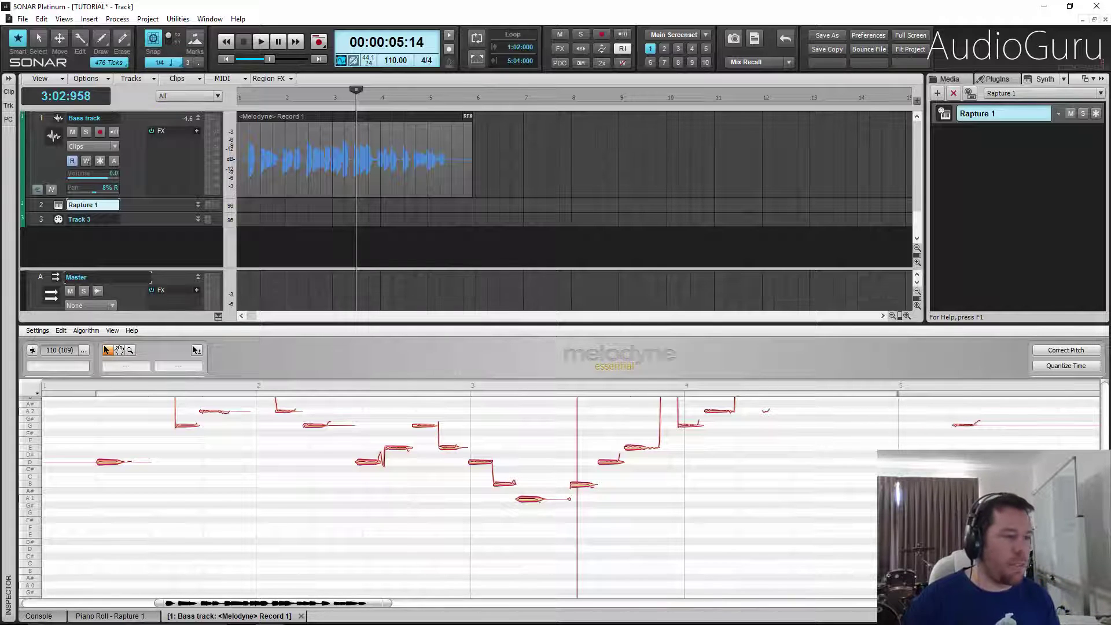
Quantize the timing of the bass notes in Melodyne to a 1/8 groove reference at 100% intensity.
left_click(1067, 366)
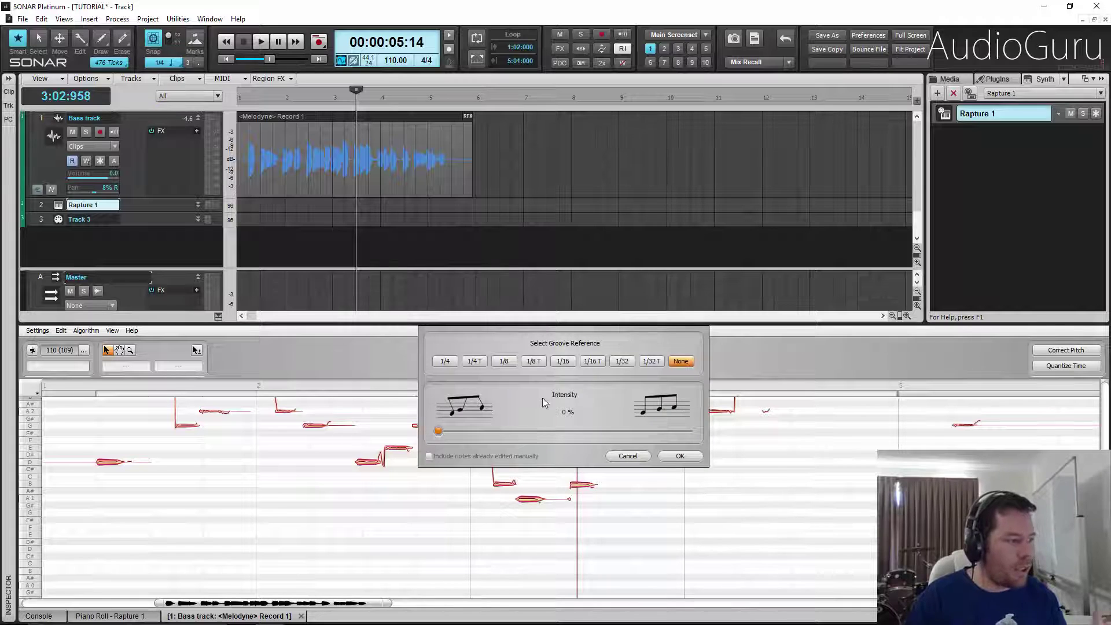
left_click(507, 363)
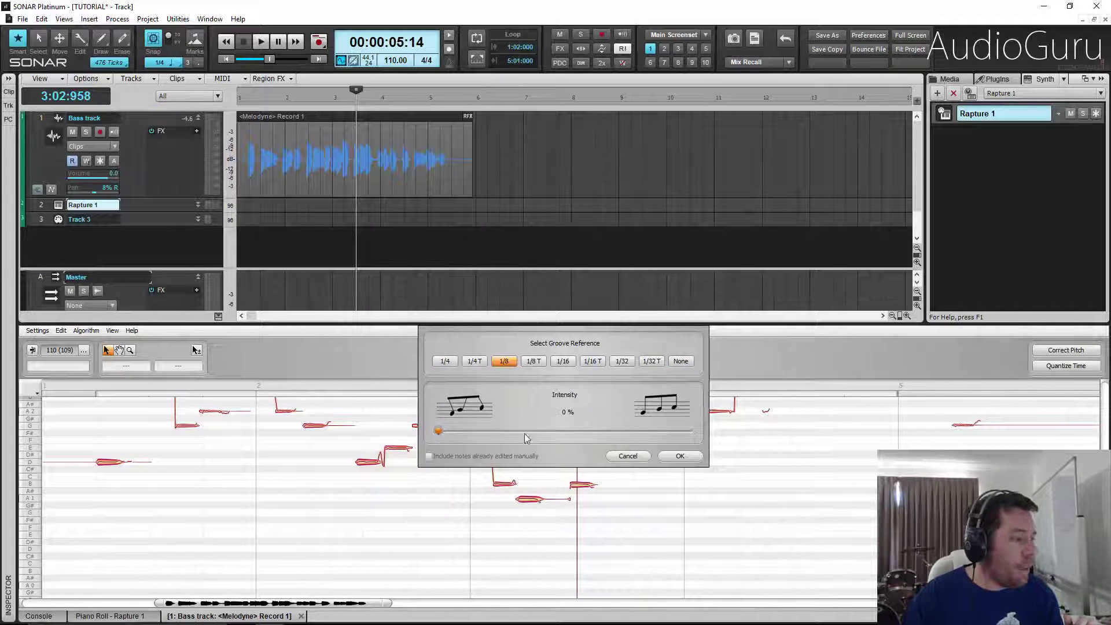
left_click_drag(526, 438, 721, 437)
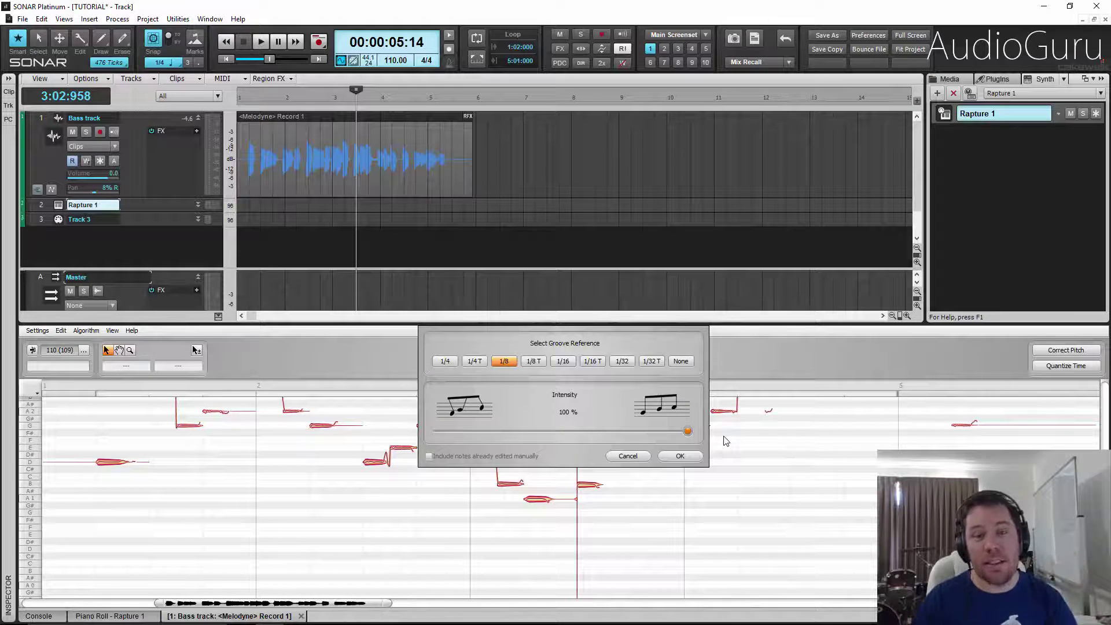
left_click(682, 456)
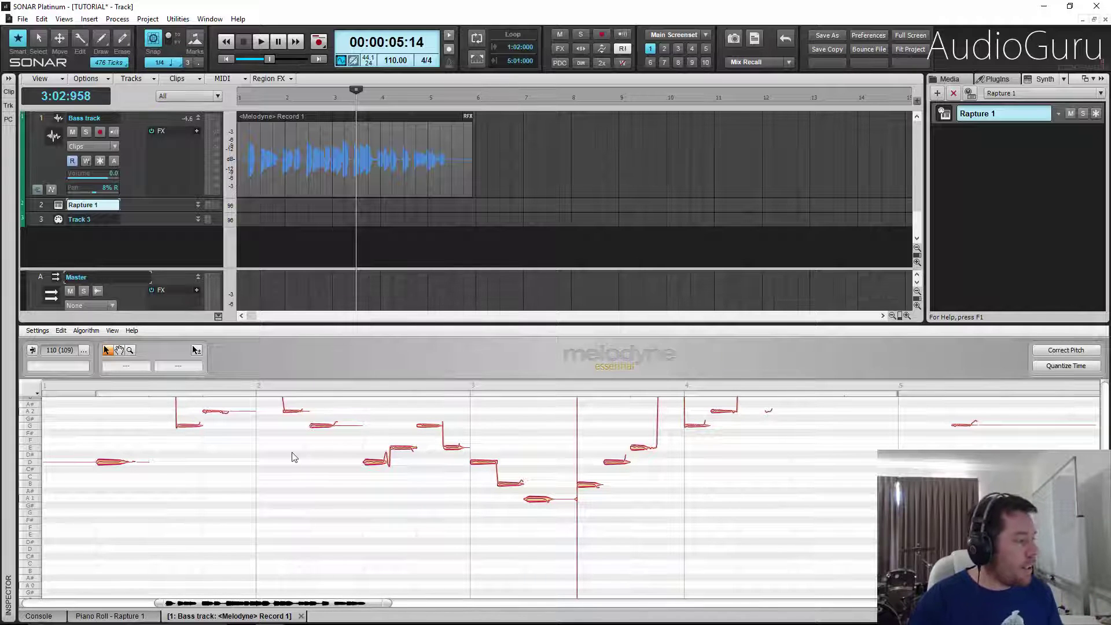
scroll(277, 457, "up", 3)
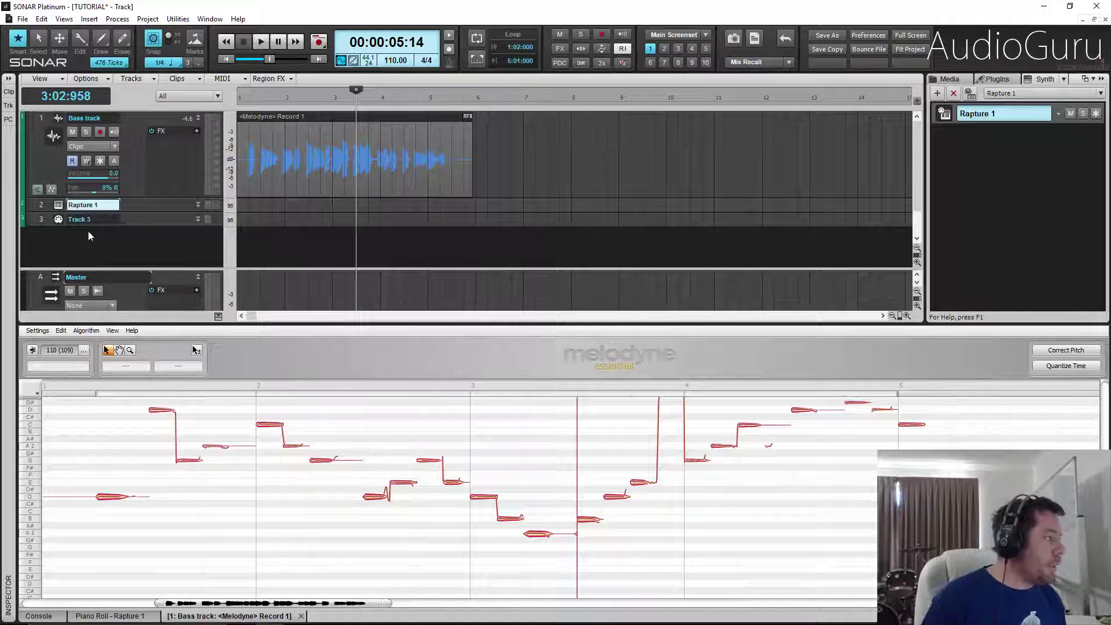
Expand the Rapture 1 instrument track and place the Melodyne bass clip on it as MIDI, starting at bar 1.
left_click_drag(113, 325, 109, 429)
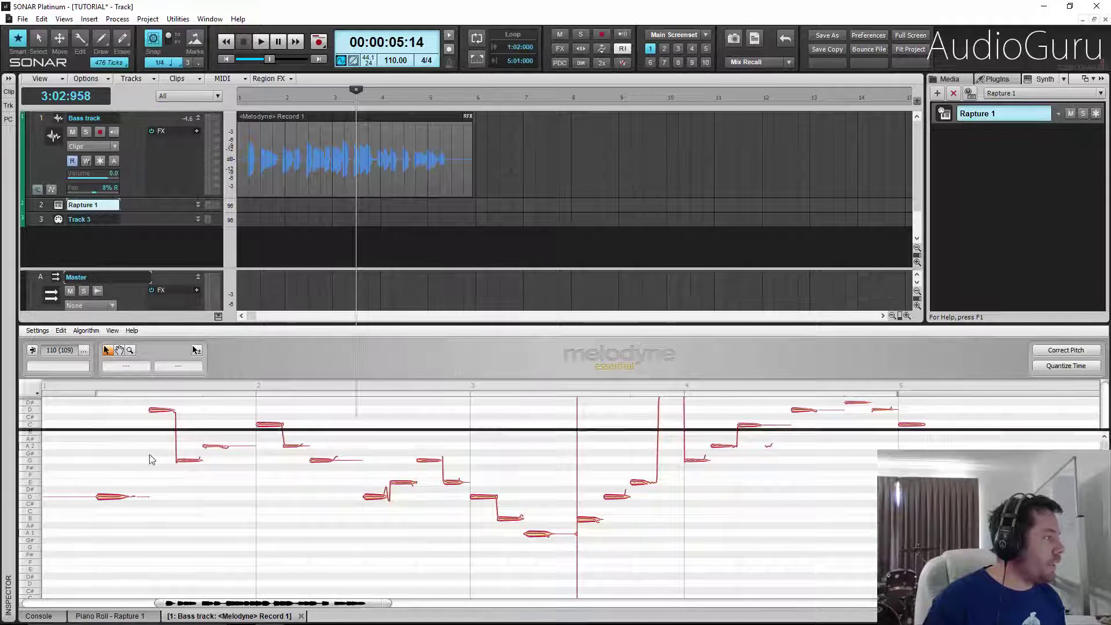
double_click(61, 210)
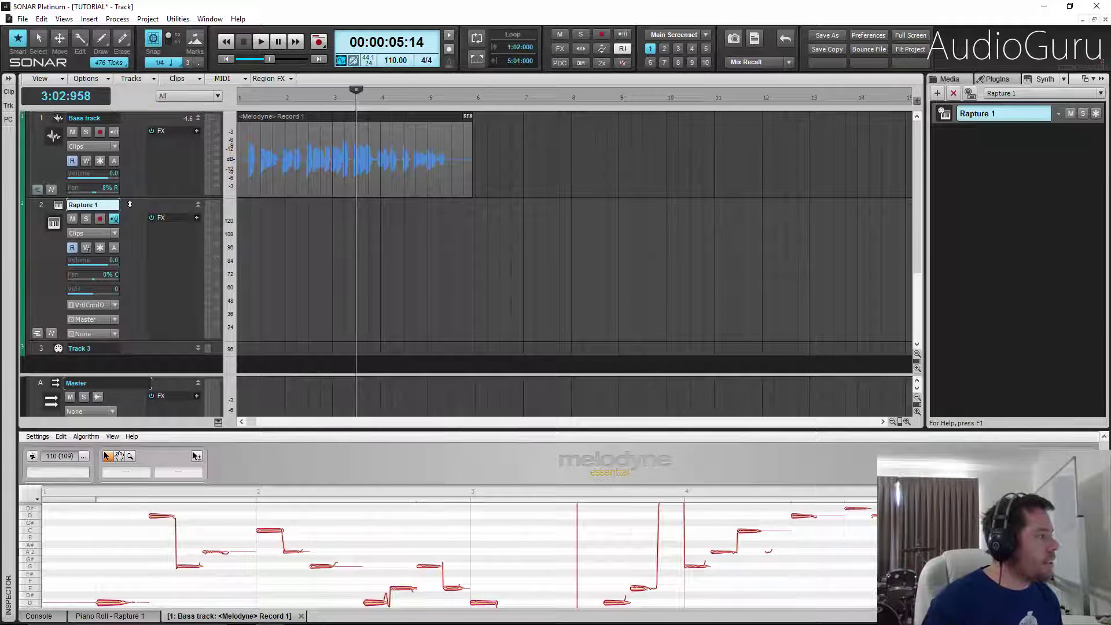
left_click_drag(132, 198, 136, 109)
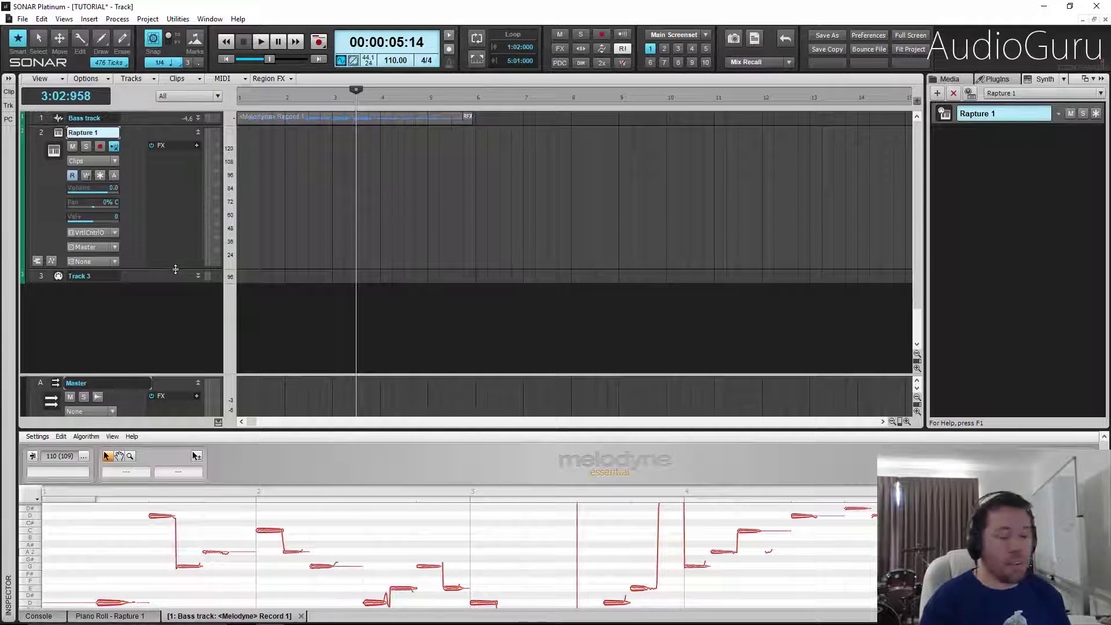
left_click_drag(161, 126, 199, 223)
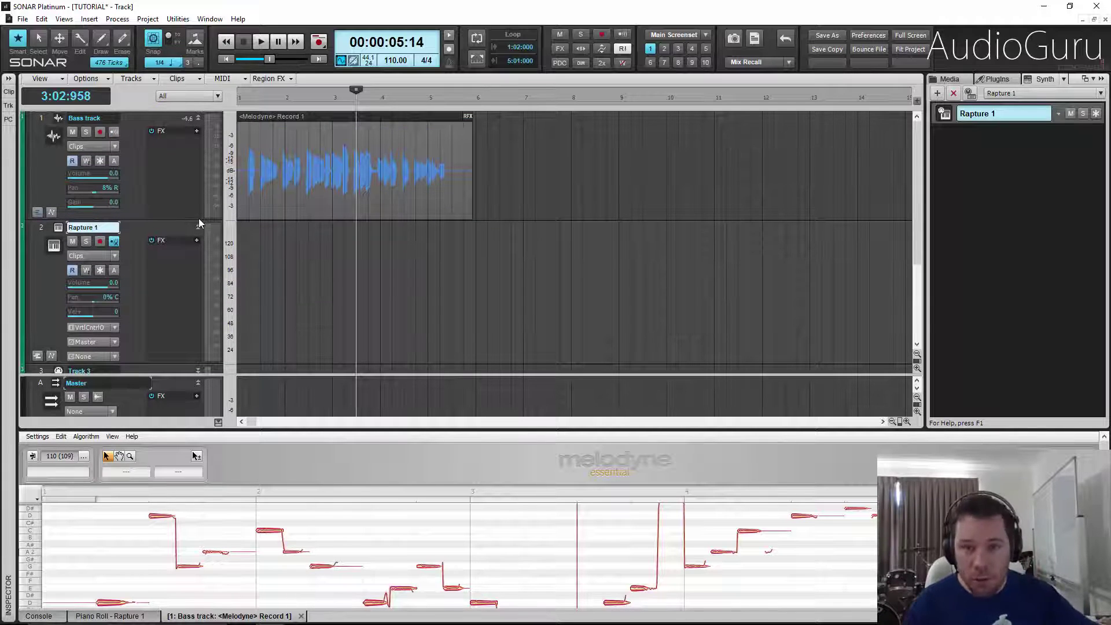
left_click_drag(302, 115, 289, 256)
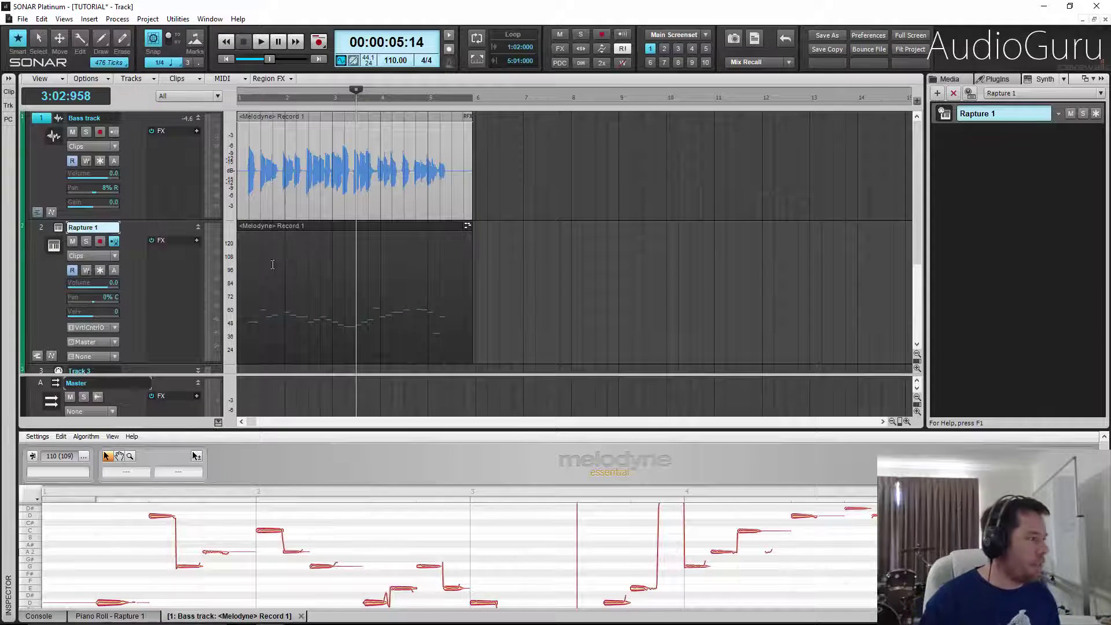
Mute the Bass track and play the soloed Rapture 1 track from the beginning.
left_click_drag(161, 220, 153, 95)
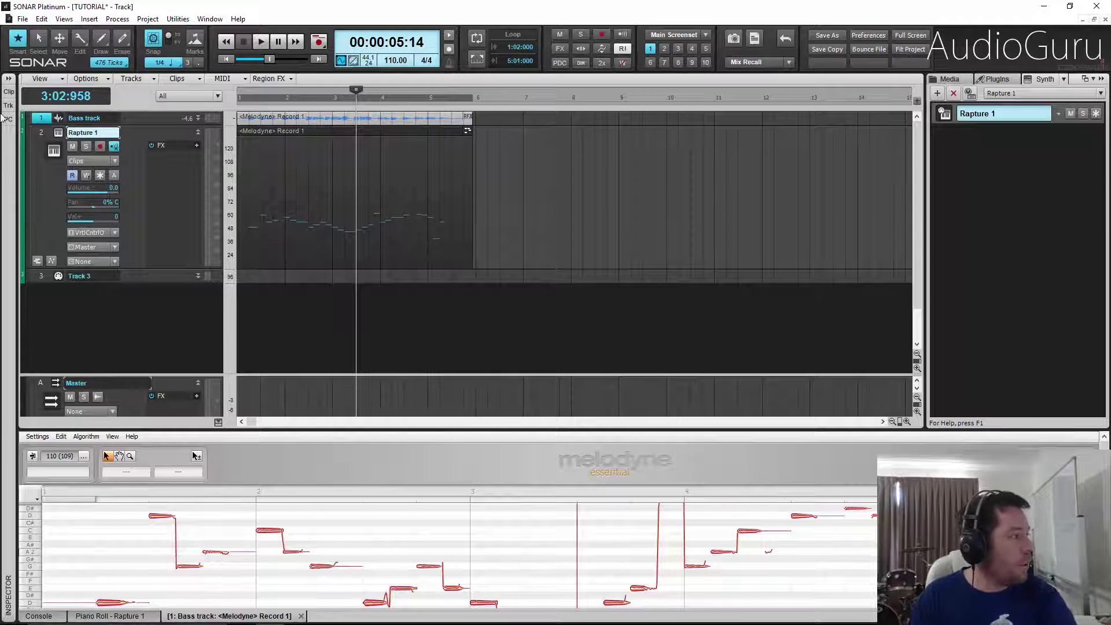
mouse_move(131, 126)
left_mouse_down()
mouse_move(126, 173)
mouse_move(123, 126)
left_mouse_up()
left_click(73, 132)
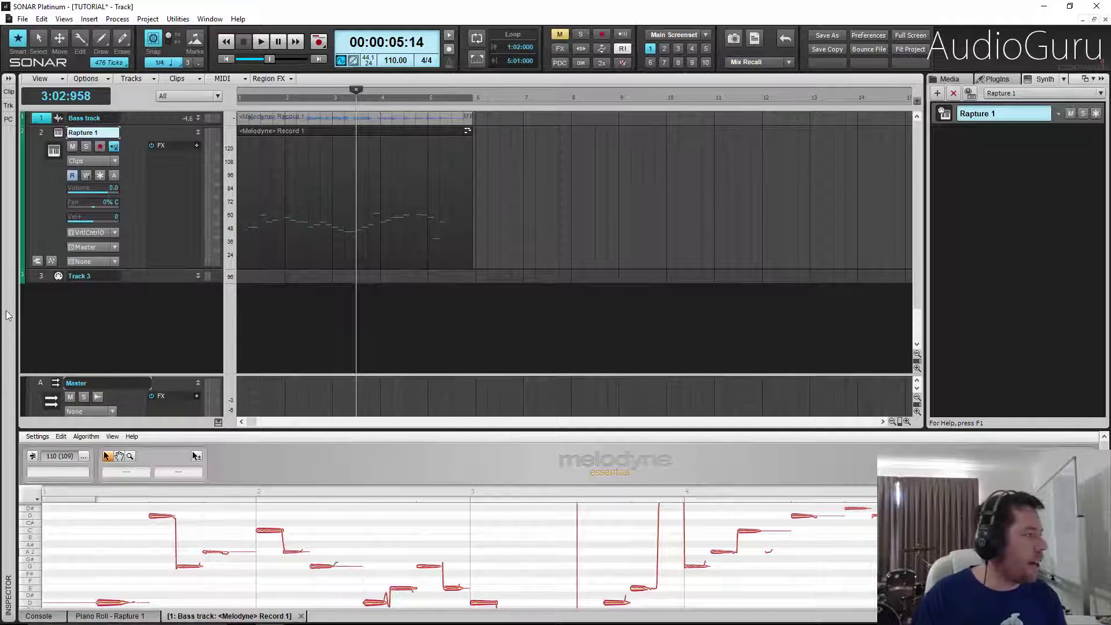
left_click(87, 147)
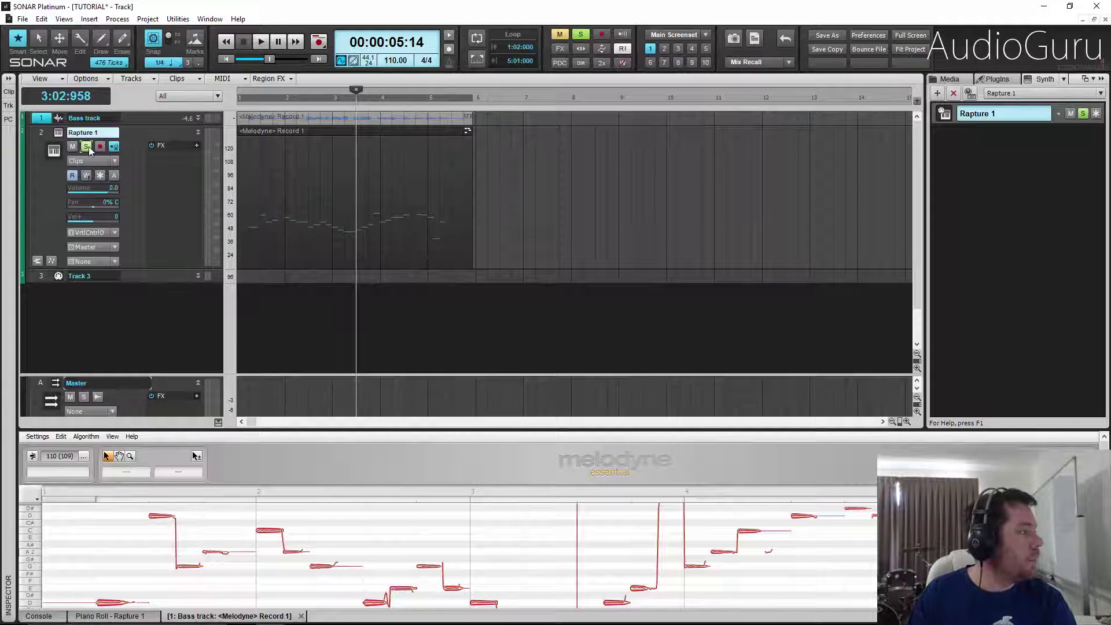
key("w")
key("space")
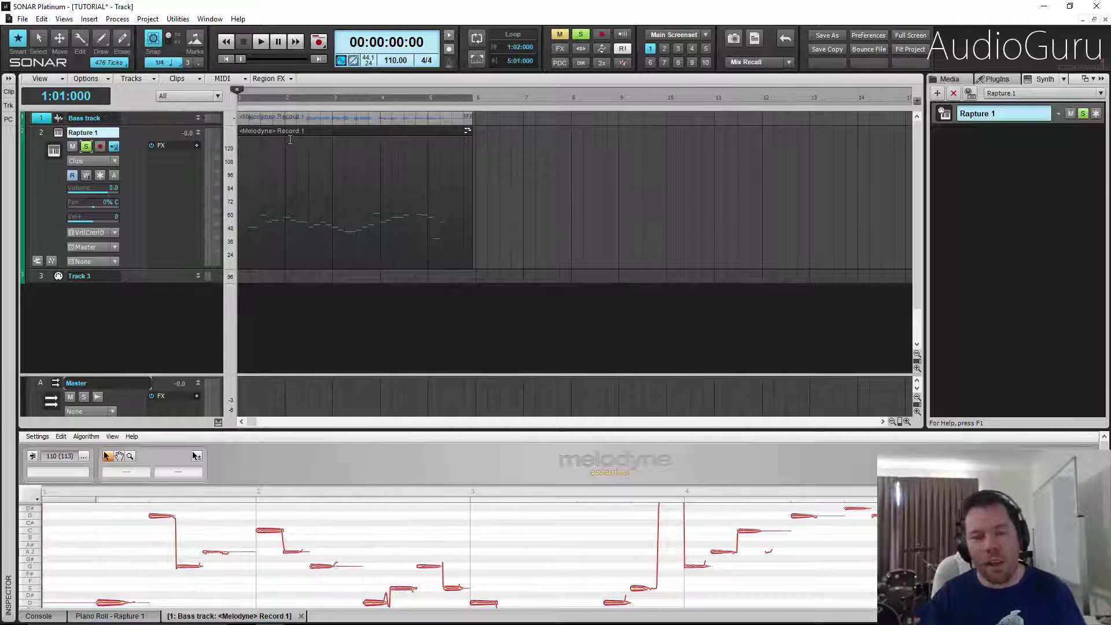
Open the Rapture 1 MIDI clip in the Piano Roll and move the note at 1:03 down to A3.
double_click(336, 134)
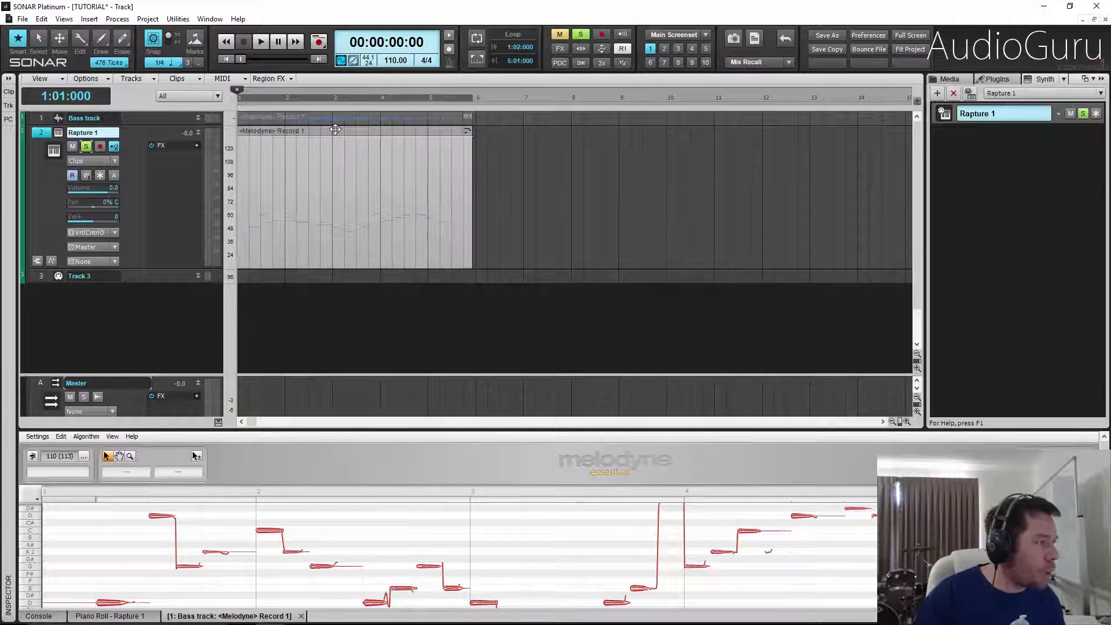
left_click_drag(403, 430, 421, 238)
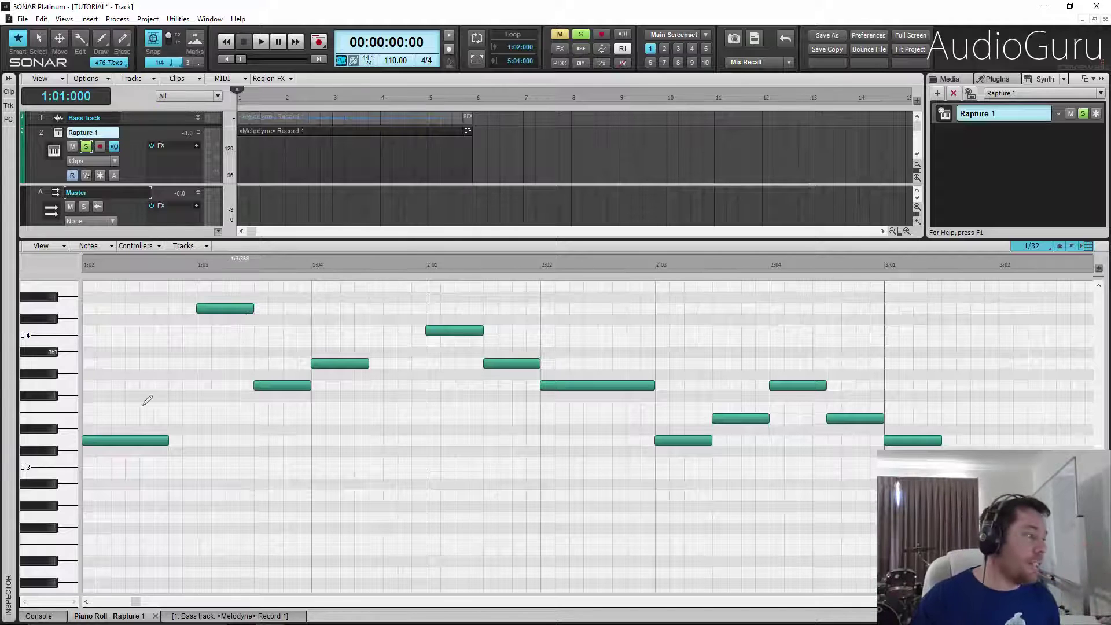
left_click(224, 307)
left_click_drag(223, 307, 224, 362)
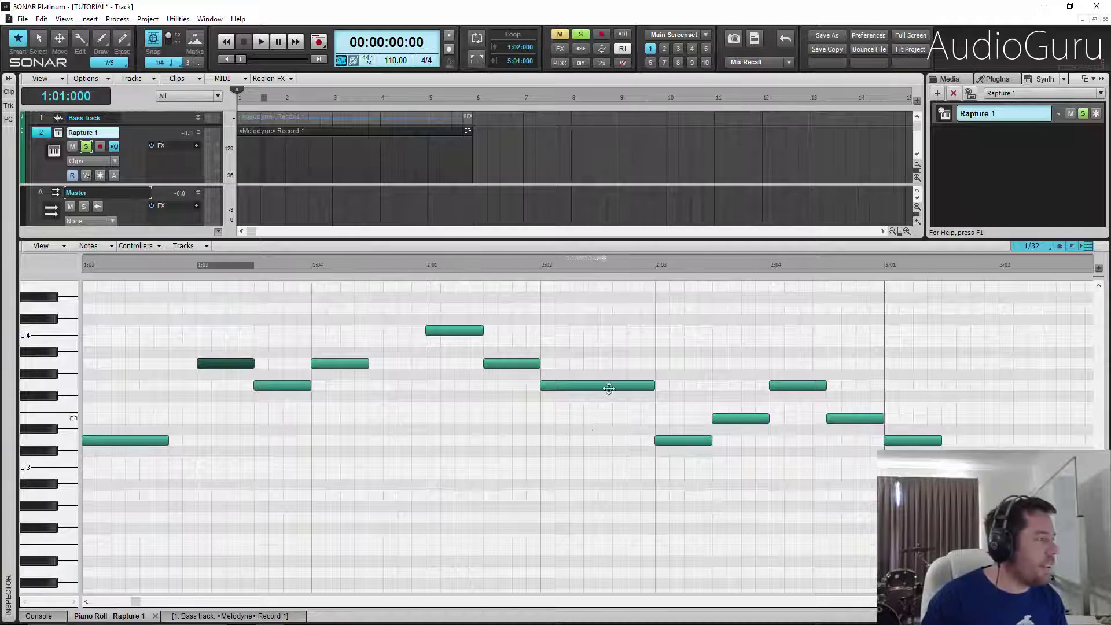
left_click_drag(283, 373, 283, 375)
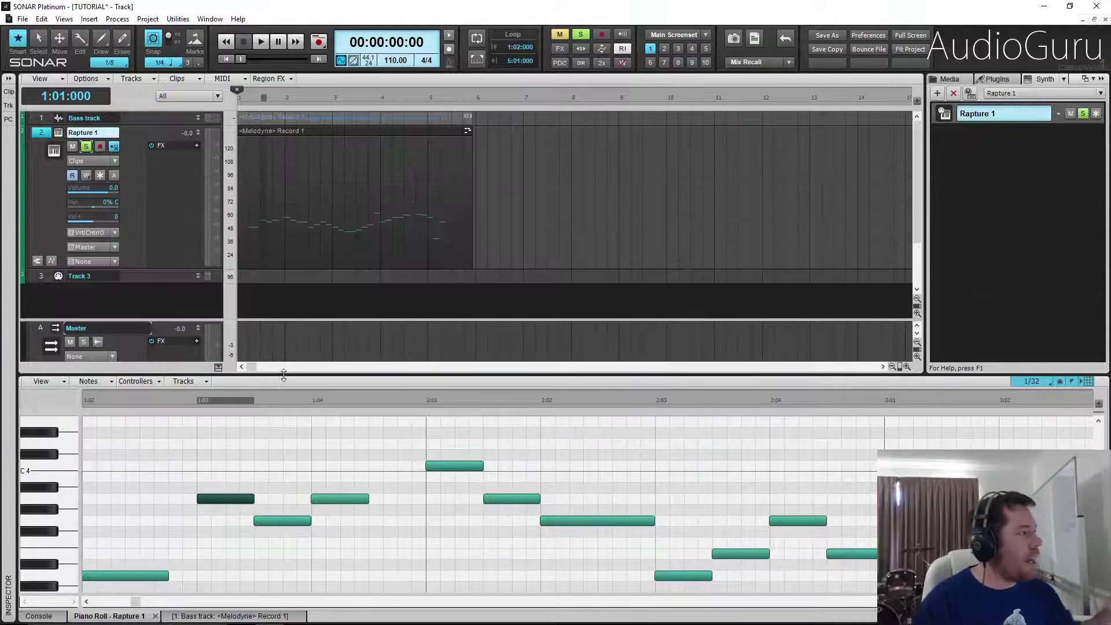